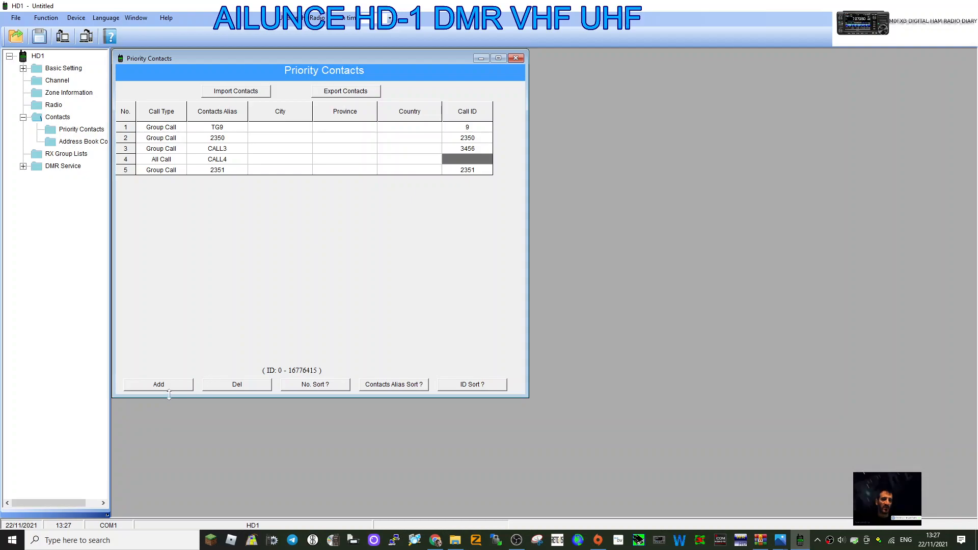
Add a sixth priority contact as a Group Call with the alias LOCAL and call ID 10
{"action": "left_click", "coordinate": [165, 386]}
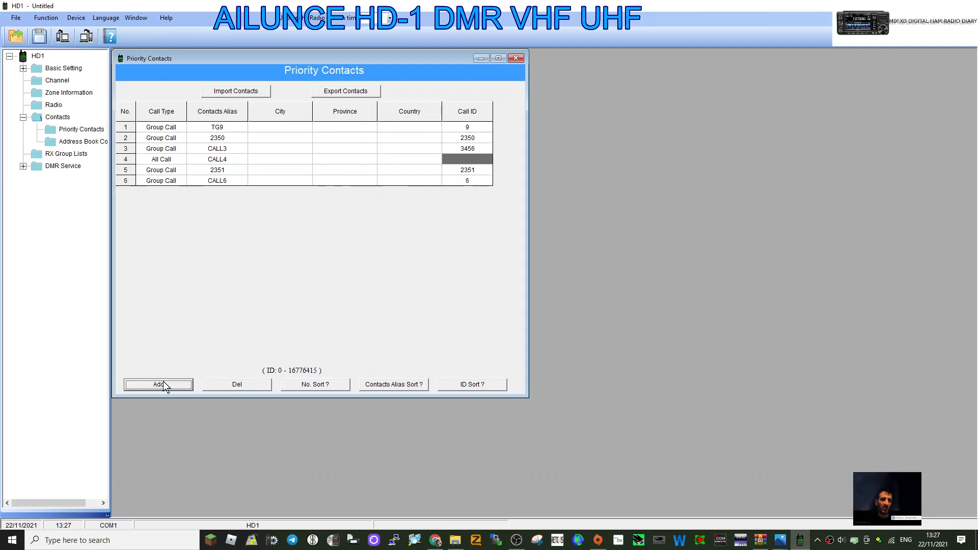
{"action": "left_click", "coordinate": [160, 181]}
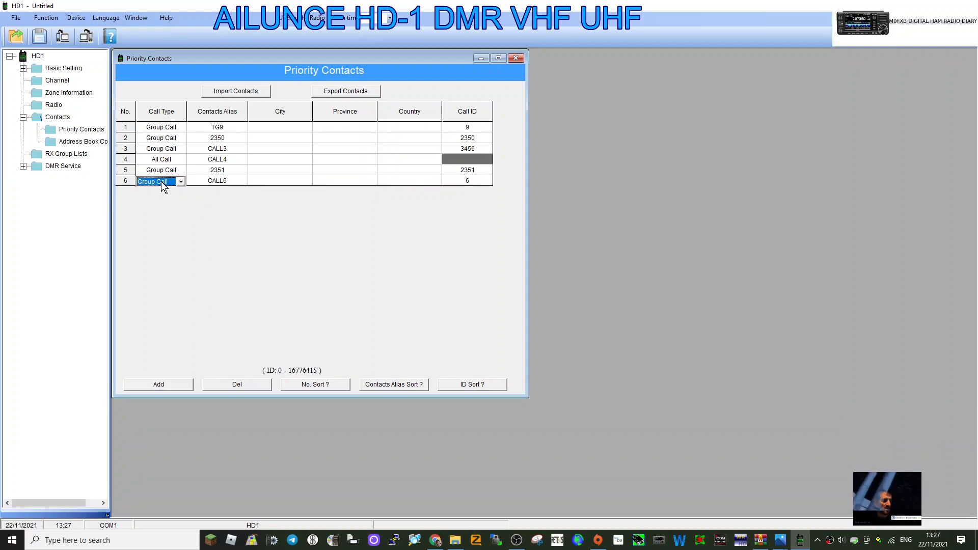
{"action": "left_click", "coordinate": [179, 181]}
{"action": "left_click", "coordinate": [179, 182]}
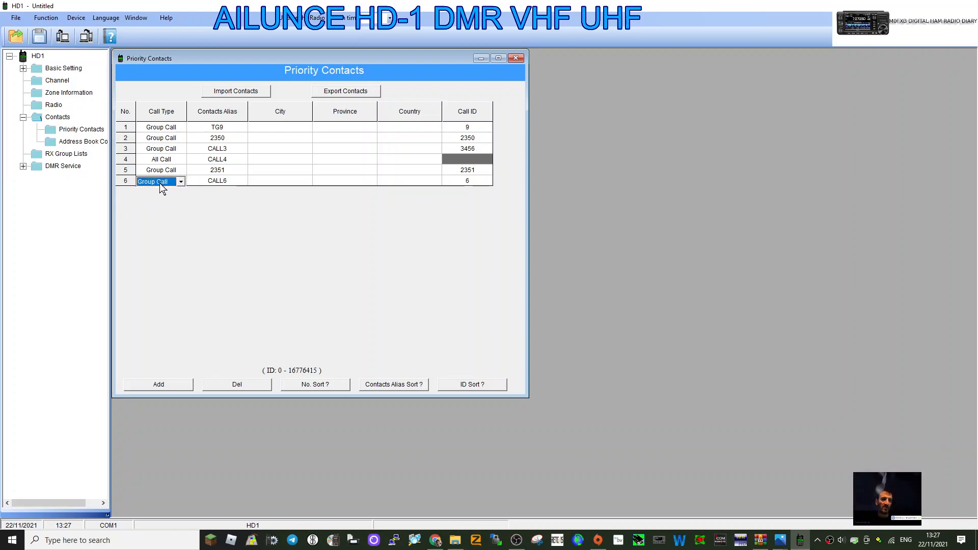
{"action": "left_click", "coordinate": [225, 185]}
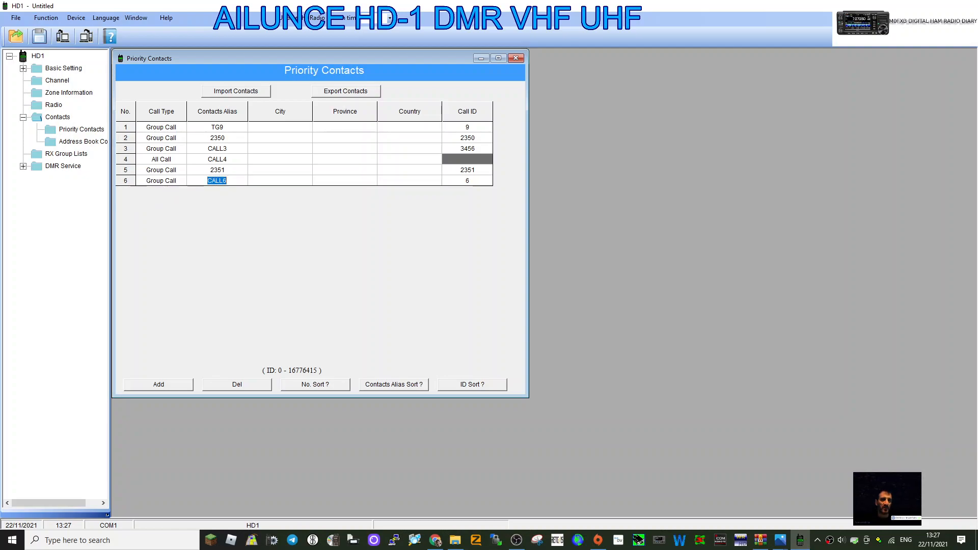
{"action": "type", "text": "LOCAL"}
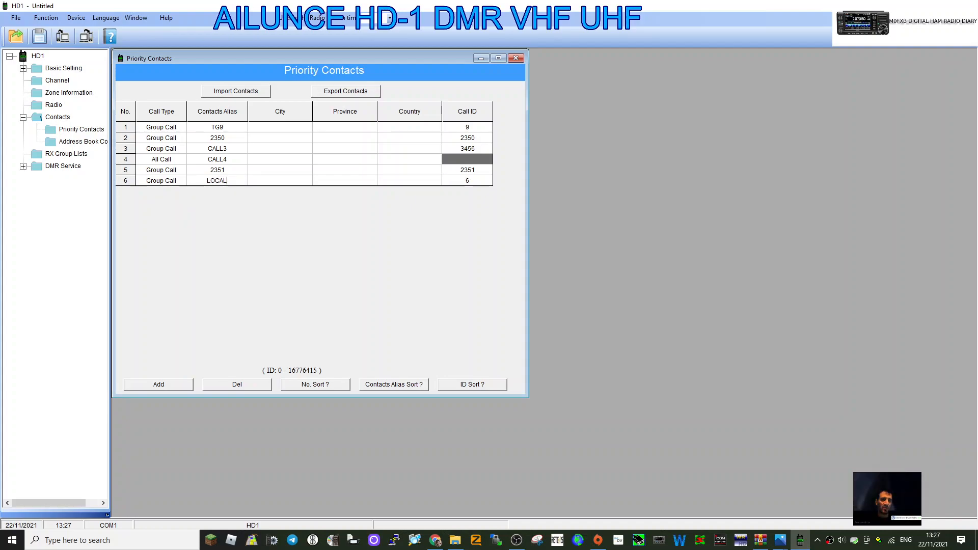
{"action": "left_click", "coordinate": [465, 182]}
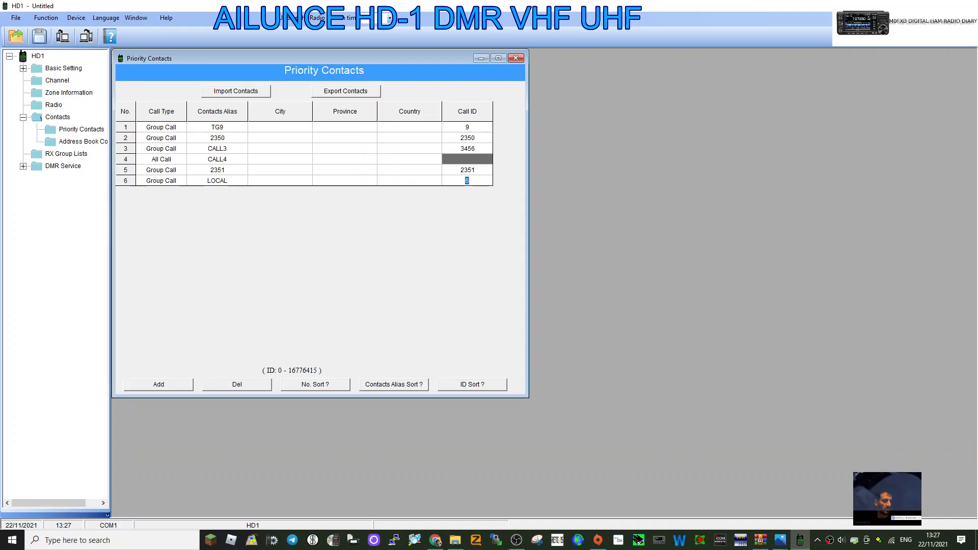
{"action": "type", "text": "10"}
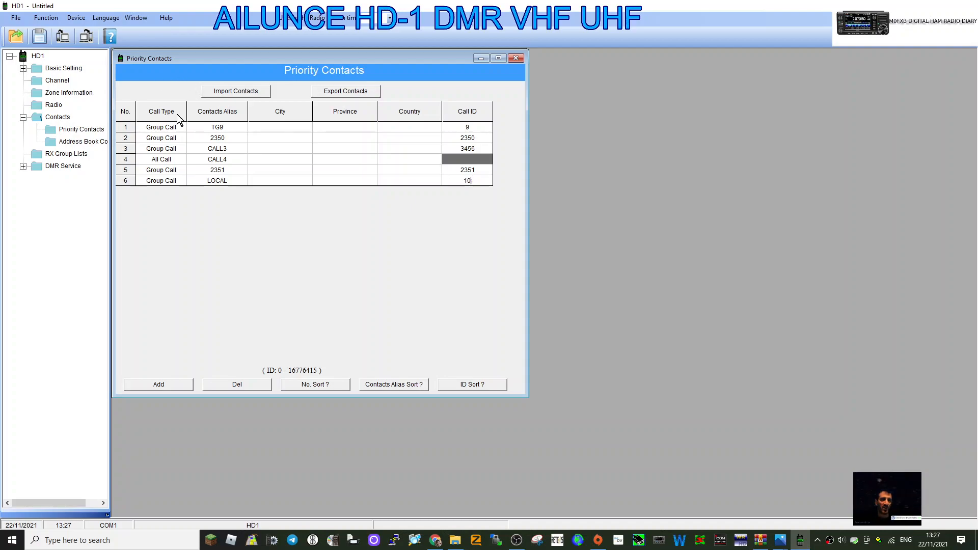
Extend the sixth priority contact's alias to LOCAL10
{"action": "left_click", "coordinate": [314, 289]}
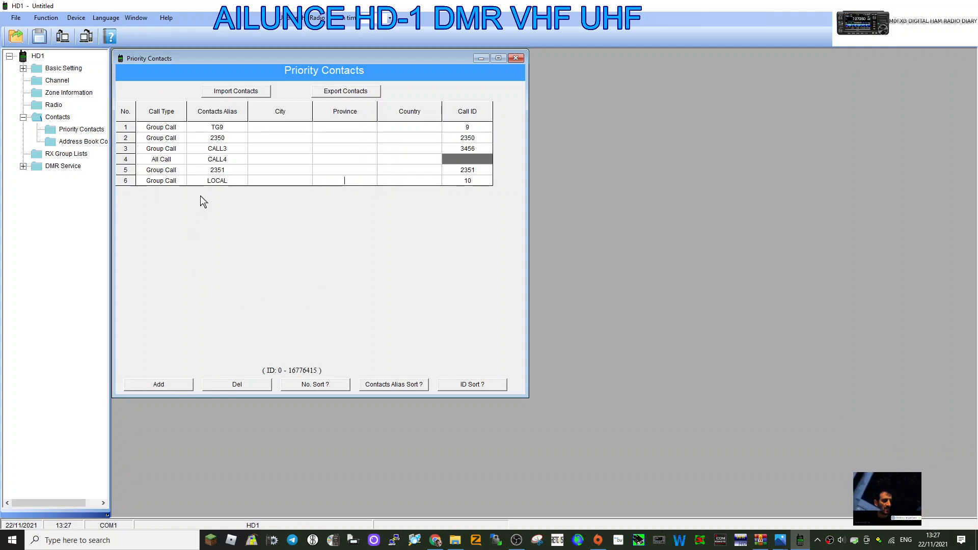
{"action": "double_click", "coordinate": [224, 181]}
{"action": "key", "text": "End"}
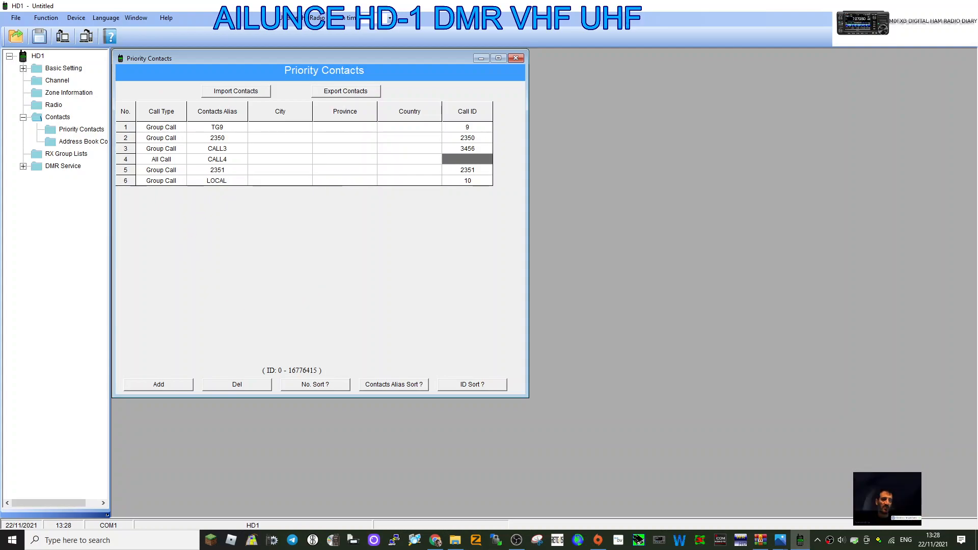
{"action": "type", "text": "10"}
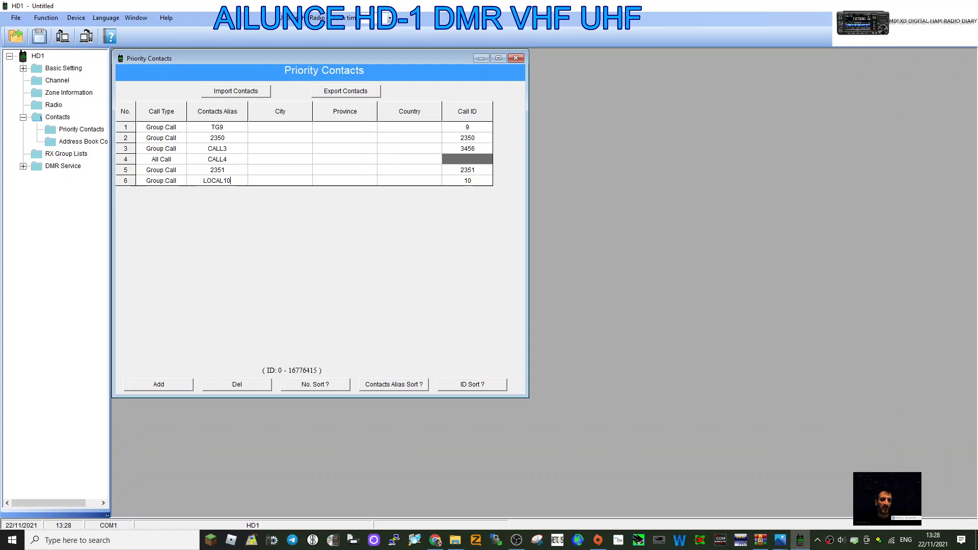
{"action": "key", "text": "Return"}
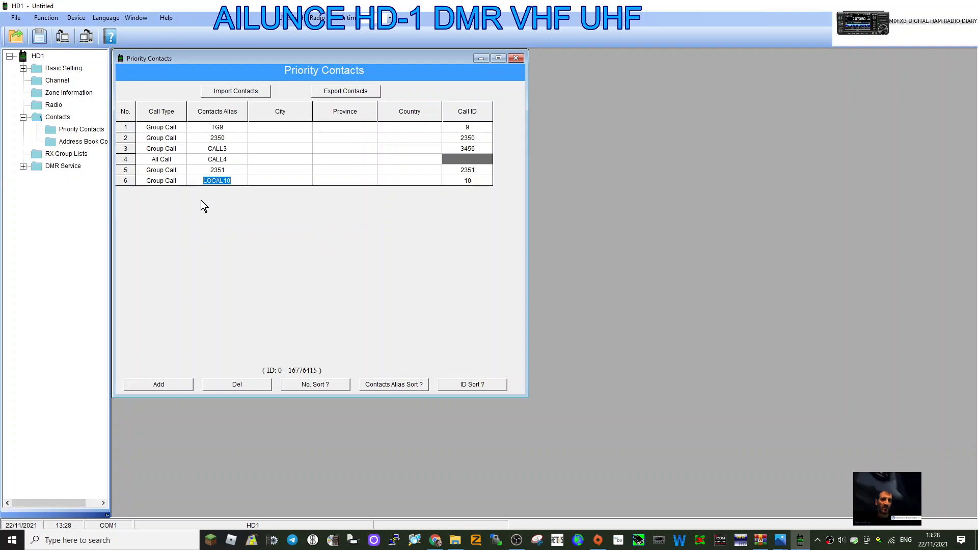
Create channel 4 in the channel list with RX frequency 430.825 and TX frequency 438.525
{"action": "double_click", "coordinate": [54, 82]}
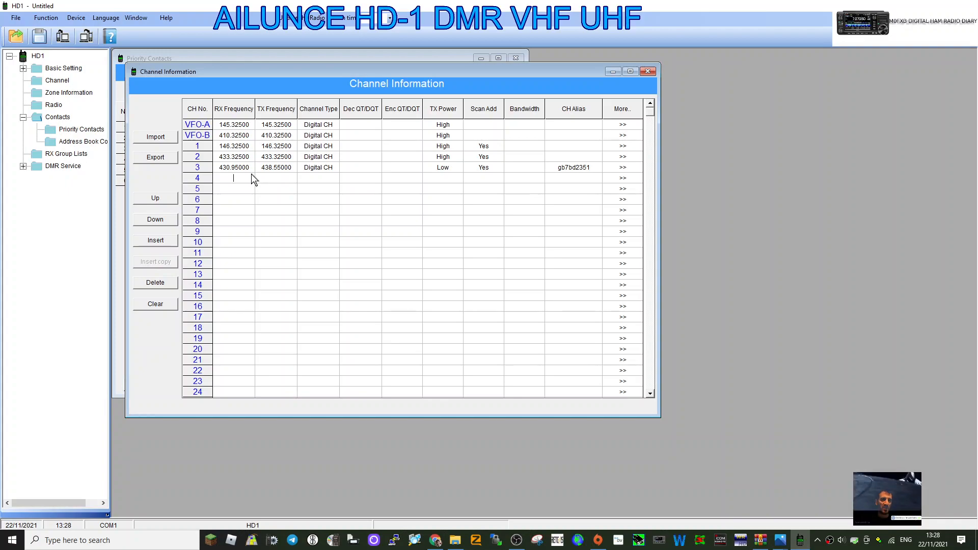
{"action": "type", "text": "430"}
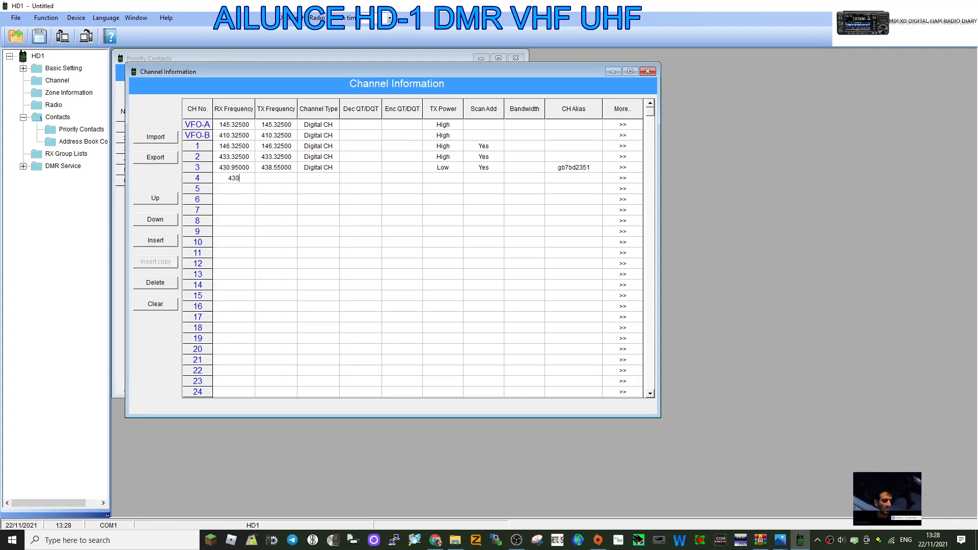
{"action": "type", "text": ".825"}
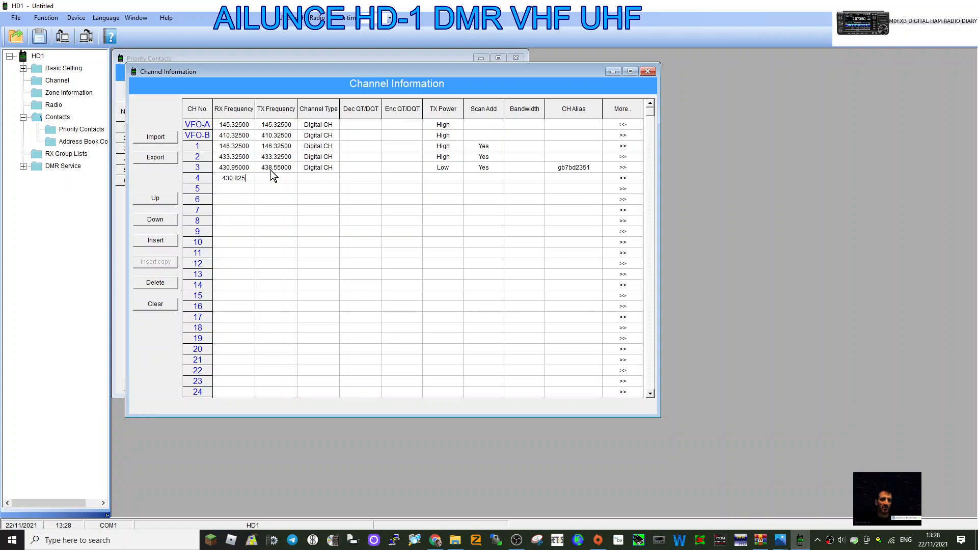
{"action": "key", "text": "Tab"}
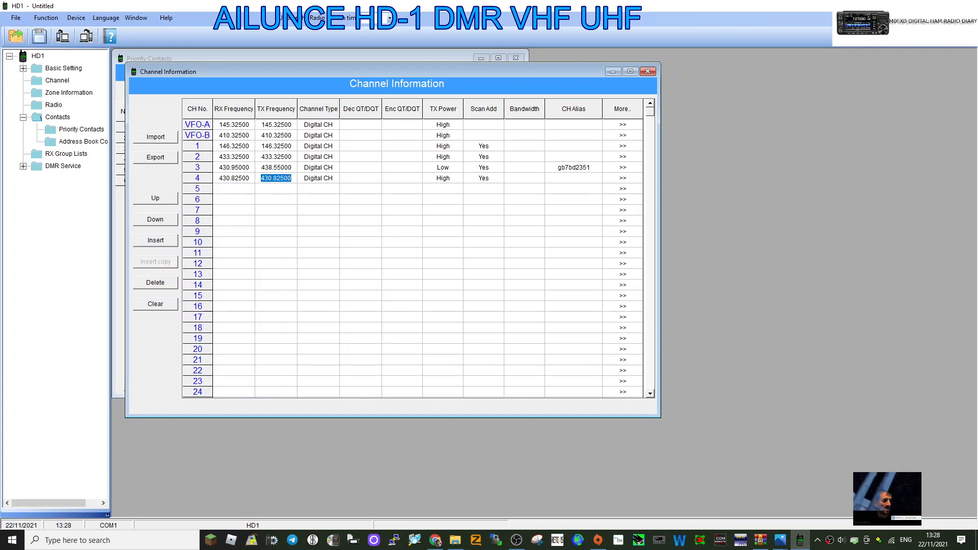
{"action": "type", "text": "438"}
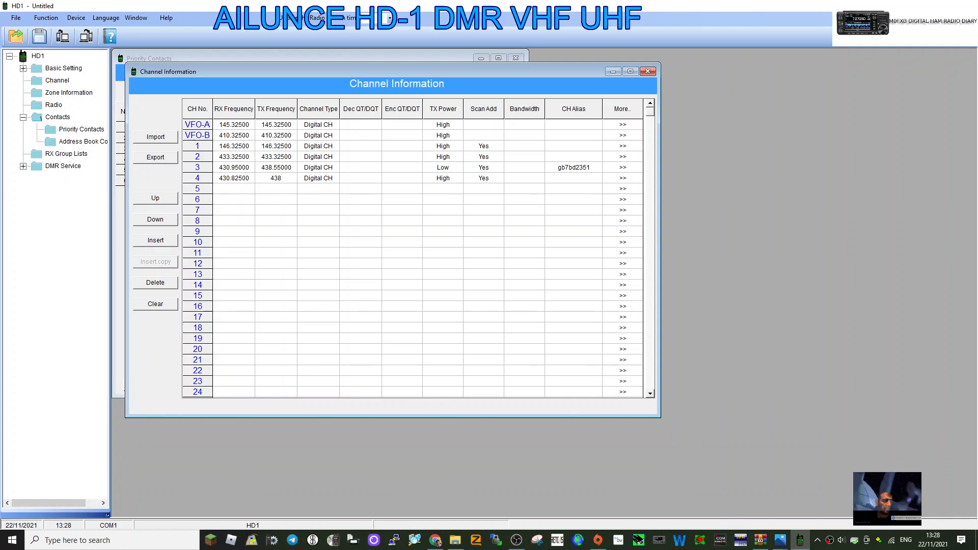
{"action": "type", "text": ".5"}
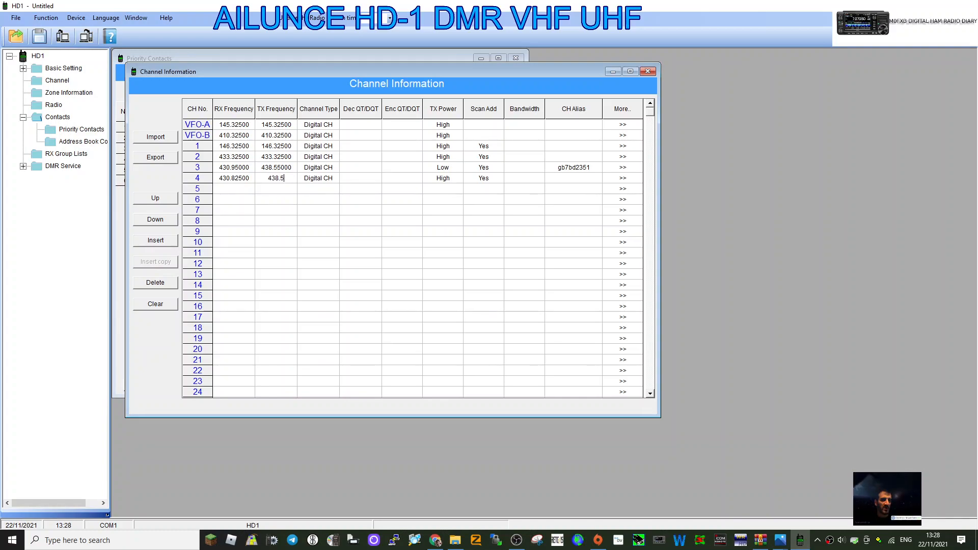
{"action": "type", "text": "25"}
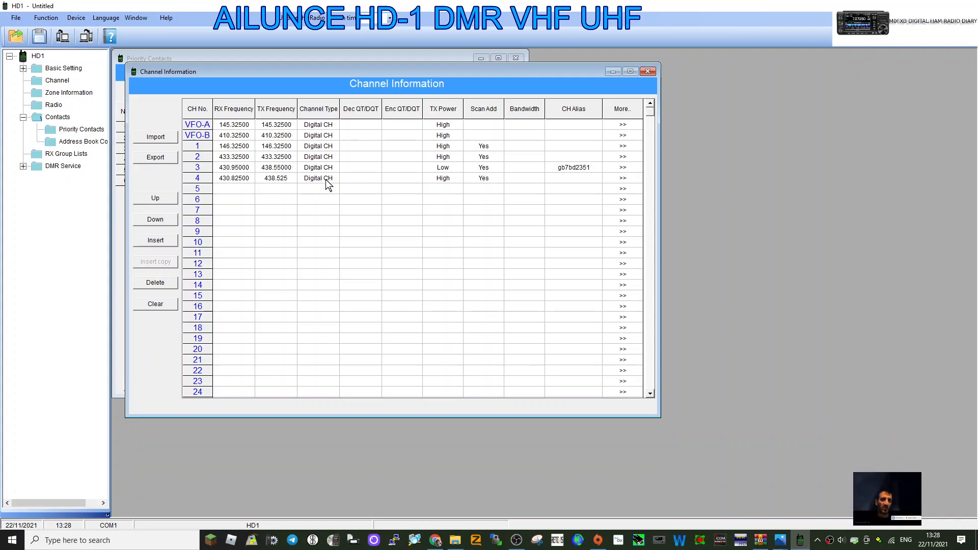
Keep channel 4 as a Digital CH, set its TX power to Low and enter the alias GB3FI
{"action": "left_click", "coordinate": [325, 180]}
{"action": "left_click", "coordinate": [334, 179]}
{"action": "left_click", "coordinate": [334, 179]}
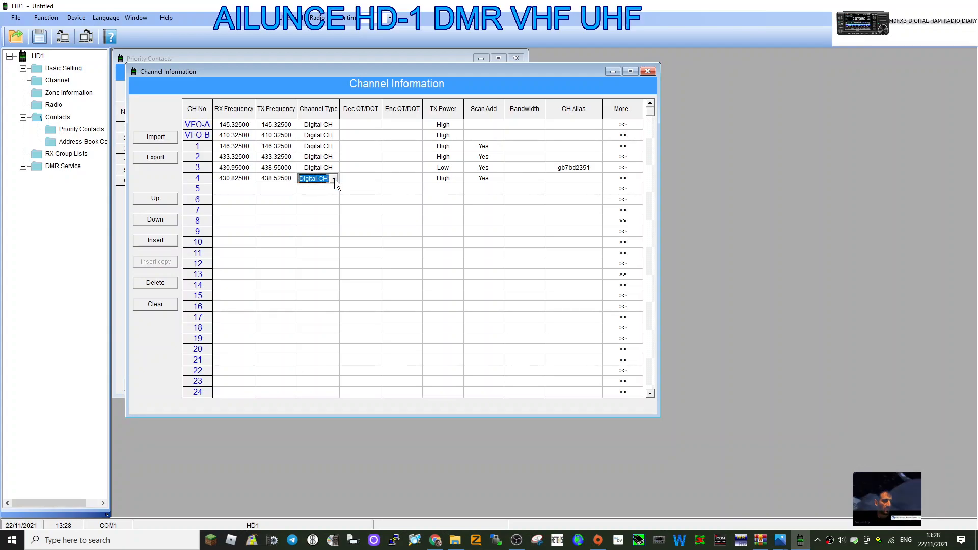
{"action": "left_click", "coordinate": [443, 179]}
{"action": "left_click", "coordinate": [459, 178]}
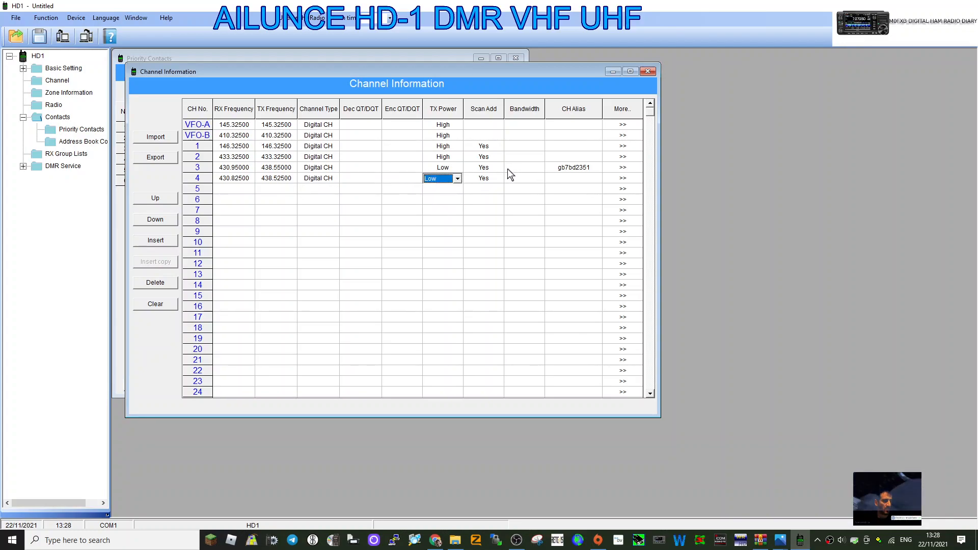
{"action": "left_click", "coordinate": [571, 178]}
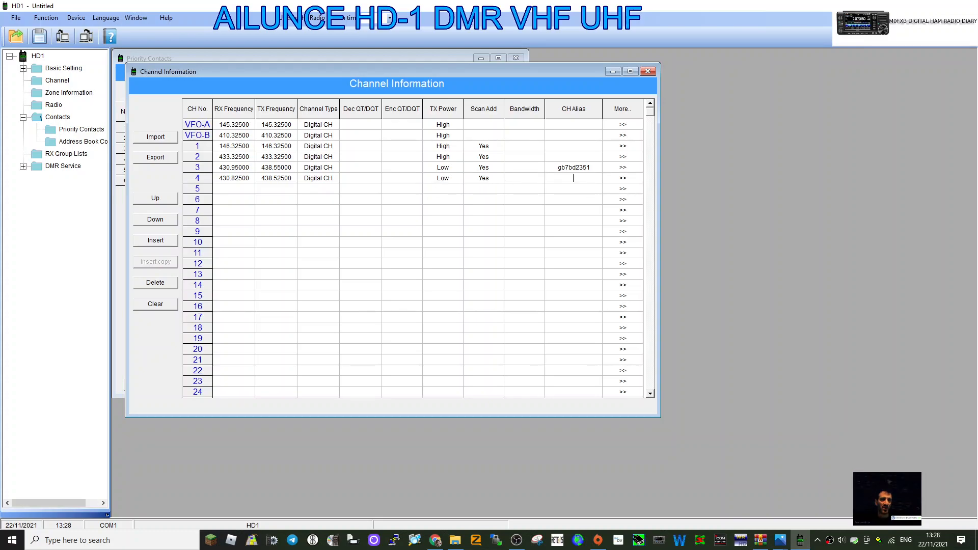
{"action": "type", "text": "GB3FI"}
In channel 4's detailed settings, enable Promiscuous and choose the priority contact LOCAL10
{"action": "left_click", "coordinate": [624, 178]}
{"action": "left_click", "coordinate": [625, 178]}
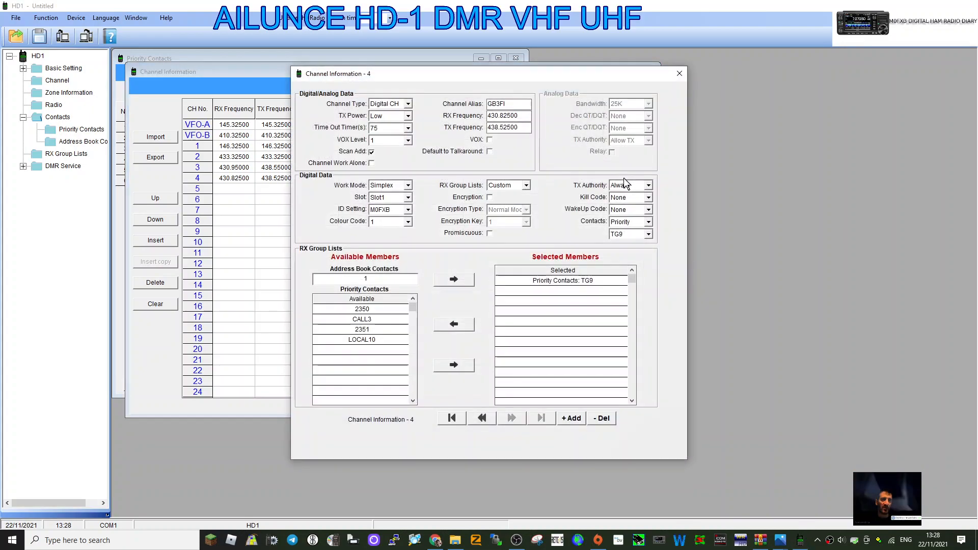
{"action": "left_click_drag", "start_coordinate": [542, 74], "coordinate": [508, 71]}
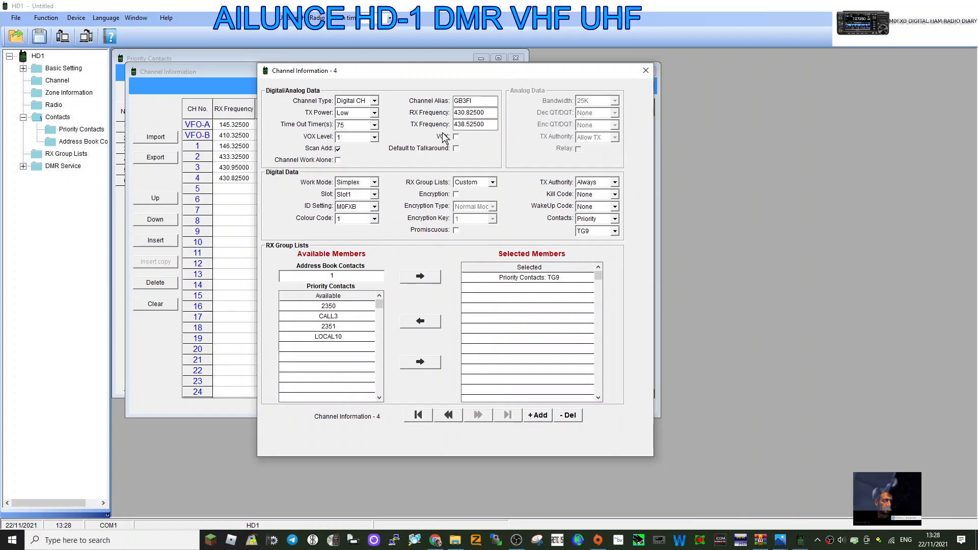
{"action": "left_click", "coordinate": [456, 230]}
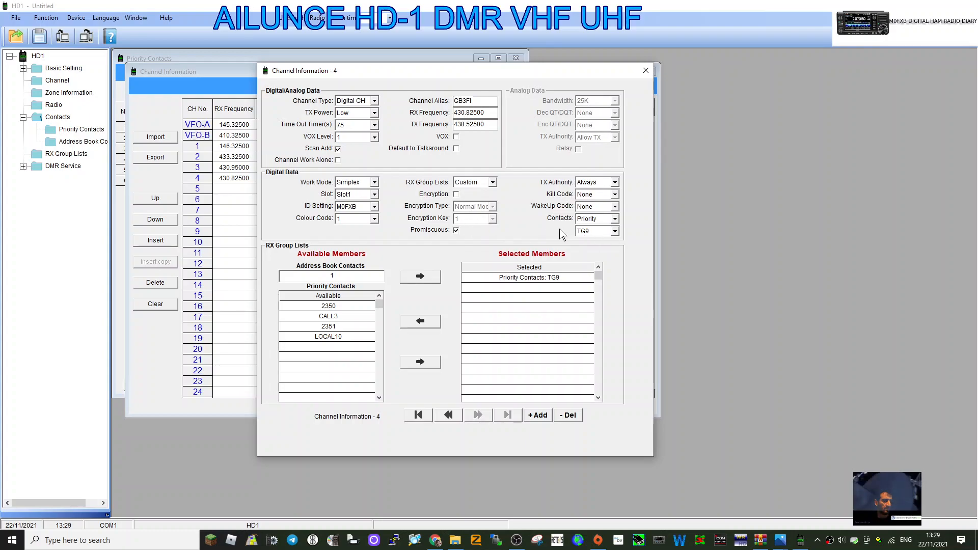
{"action": "left_click", "coordinate": [616, 219]}
{"action": "left_click", "coordinate": [615, 219]}
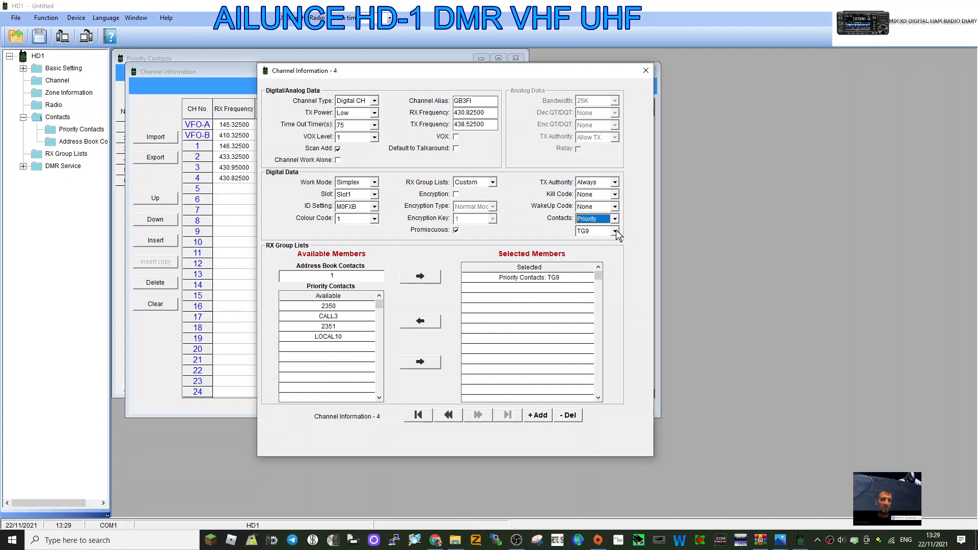
{"action": "left_click", "coordinate": [616, 230]}
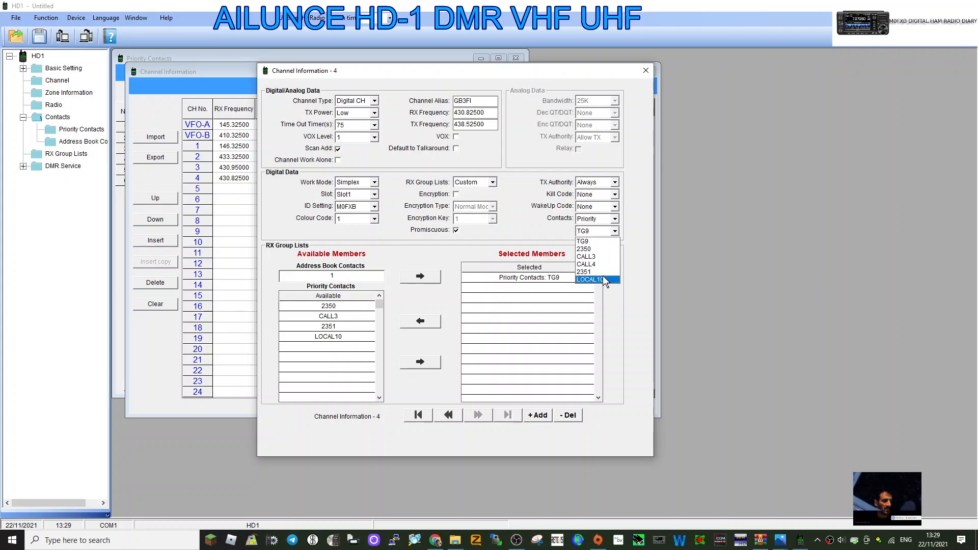
{"action": "left_click", "coordinate": [606, 281]}
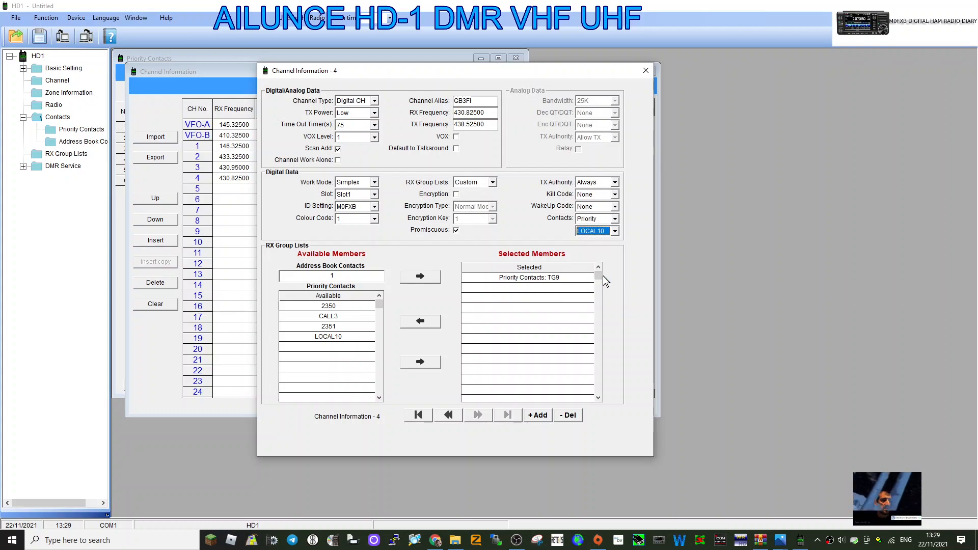
Set channel 4's TX authority to Color Code and its colour code to 3
{"action": "left_click", "coordinate": [615, 183]}
{"action": "left_click", "coordinate": [593, 207]}
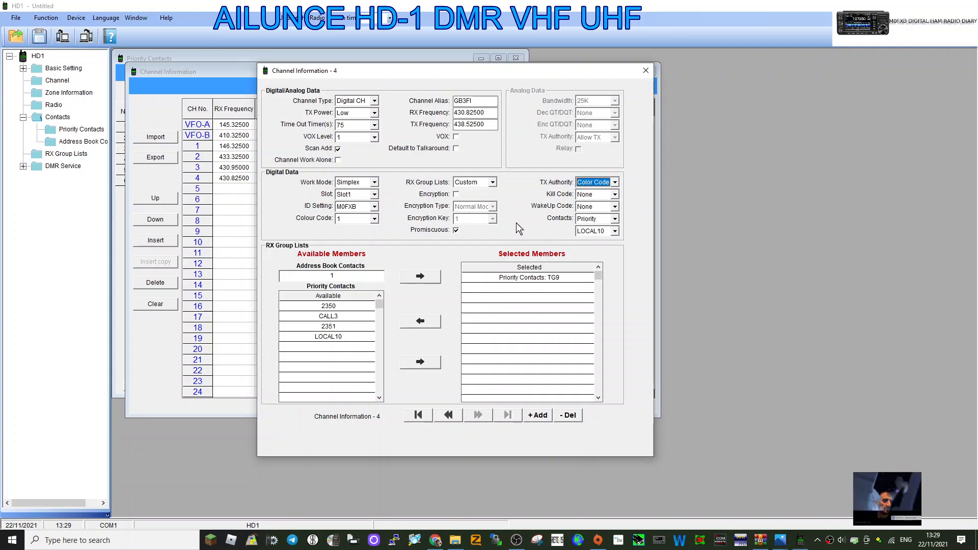
{"action": "left_click", "coordinate": [374, 220]}
{"action": "left_click", "coordinate": [352, 240]}
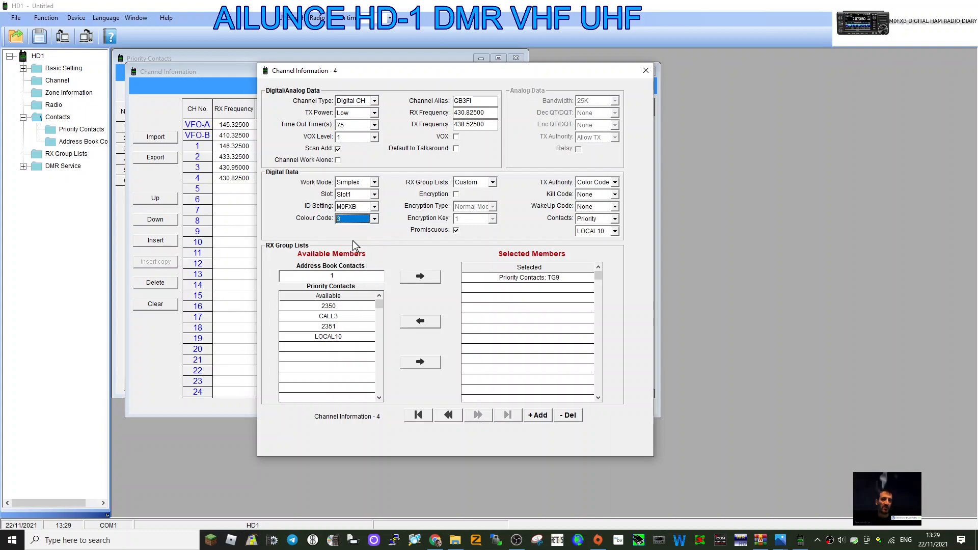
Assign channel 4 to Slot2 and set its work mode to Repeat
{"action": "left_click", "coordinate": [375, 194]}
{"action": "left_click", "coordinate": [362, 212]}
{"action": "left_click", "coordinate": [376, 182]}
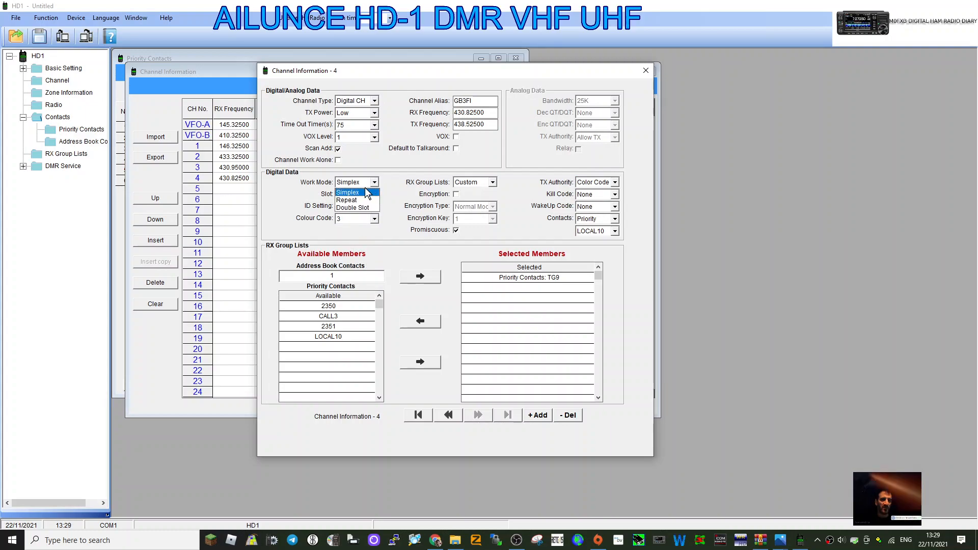
{"action": "left_click", "coordinate": [354, 200]}
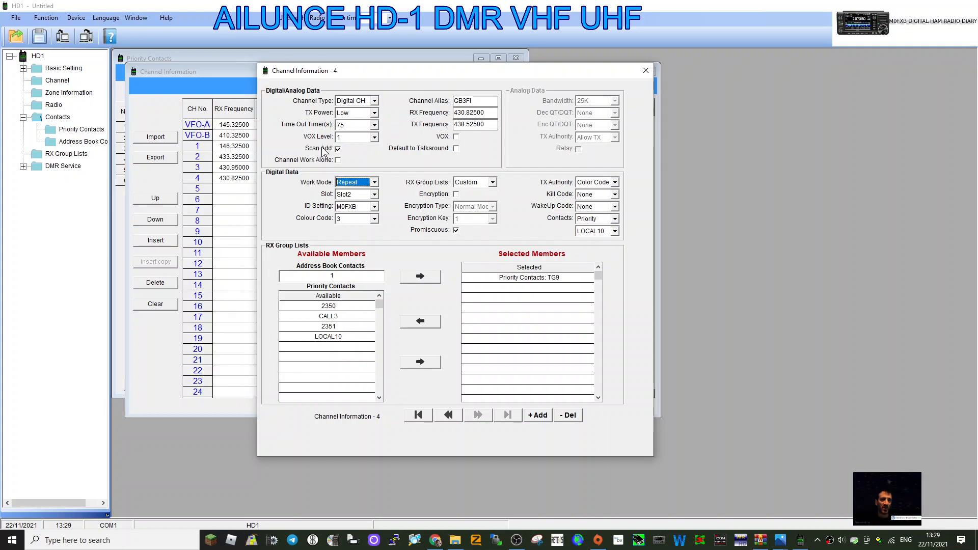
Set channel 4's time-out timer to 180 seconds and close its detailed settings
{"action": "left_click", "coordinate": [374, 125]}
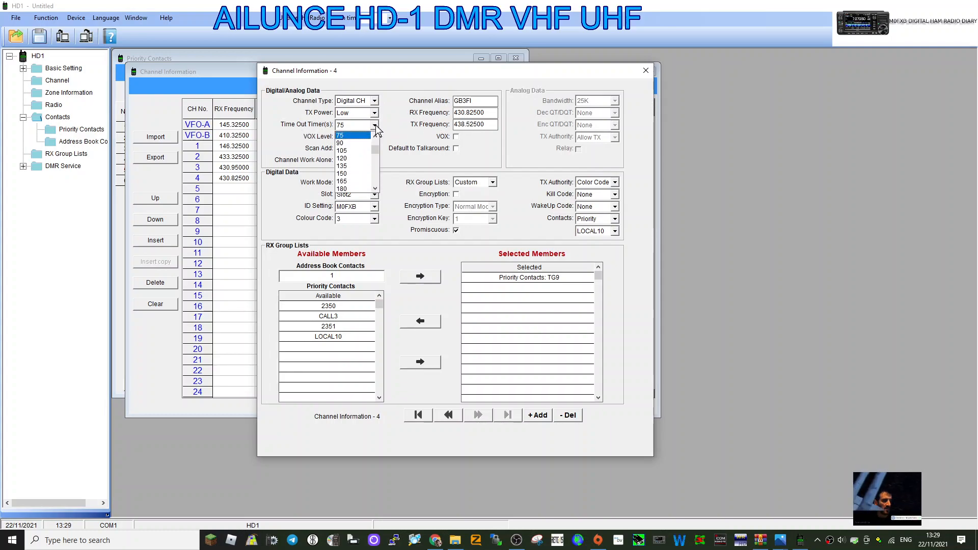
{"action": "left_click", "coordinate": [356, 189]}
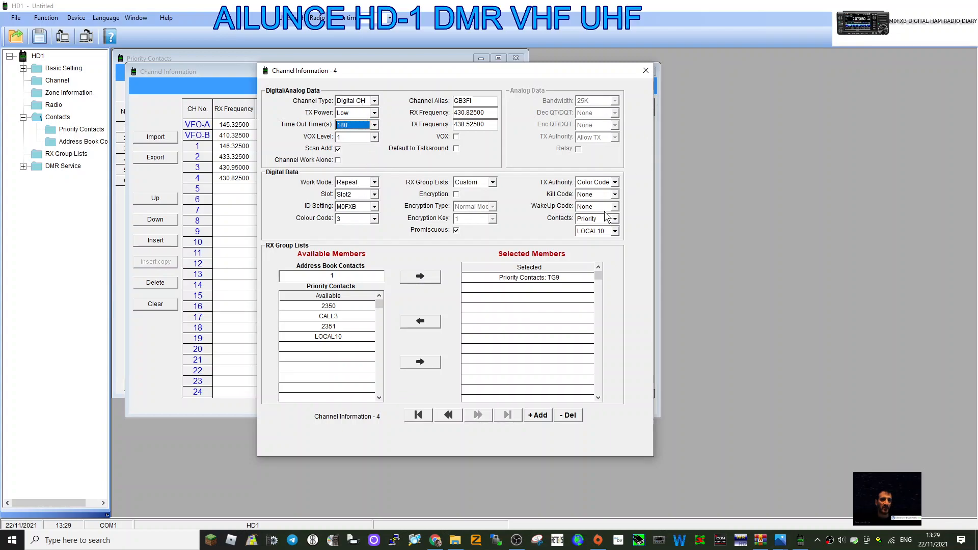
{"action": "left_click", "coordinate": [645, 71]}
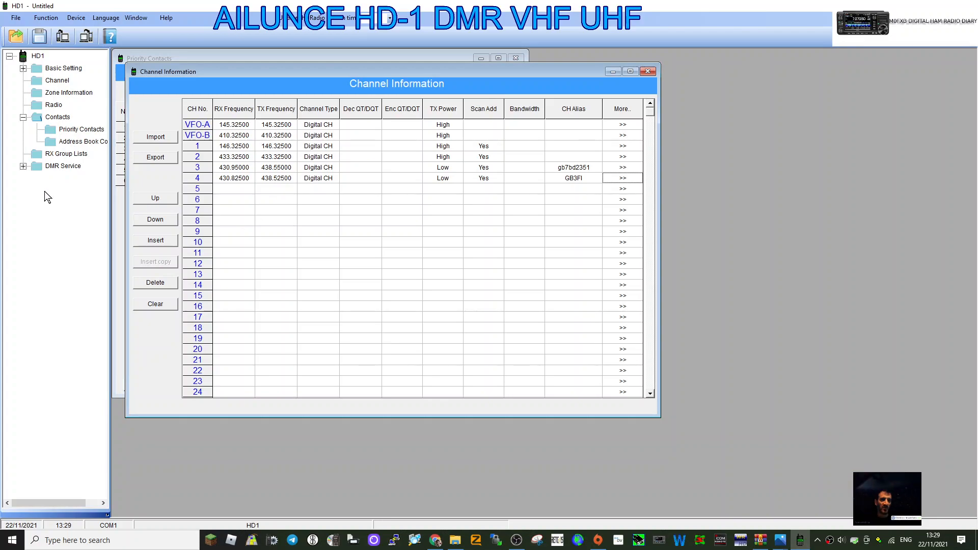
Open the zone information and name zone 2 ANALOGUE
{"action": "left_click", "coordinate": [58, 94]}
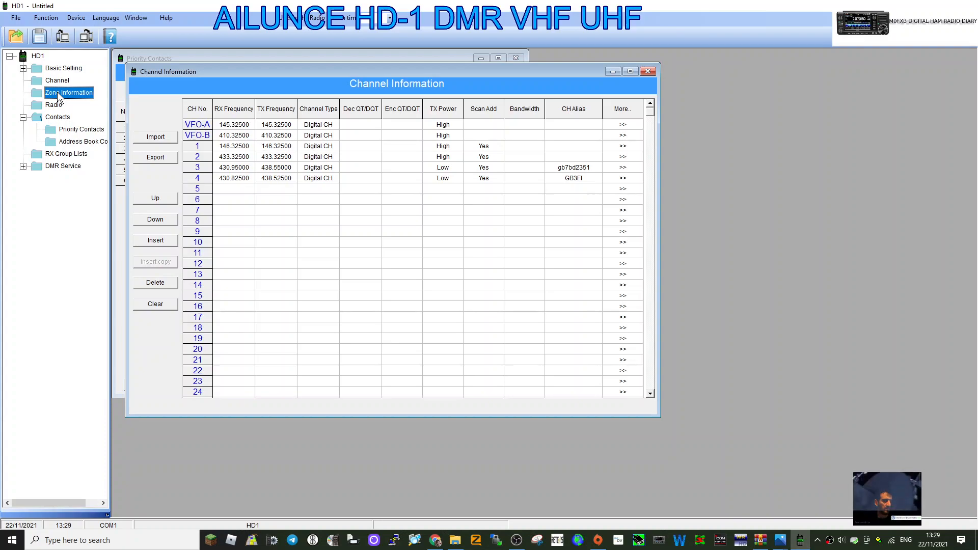
{"action": "double_click", "coordinate": [60, 94]}
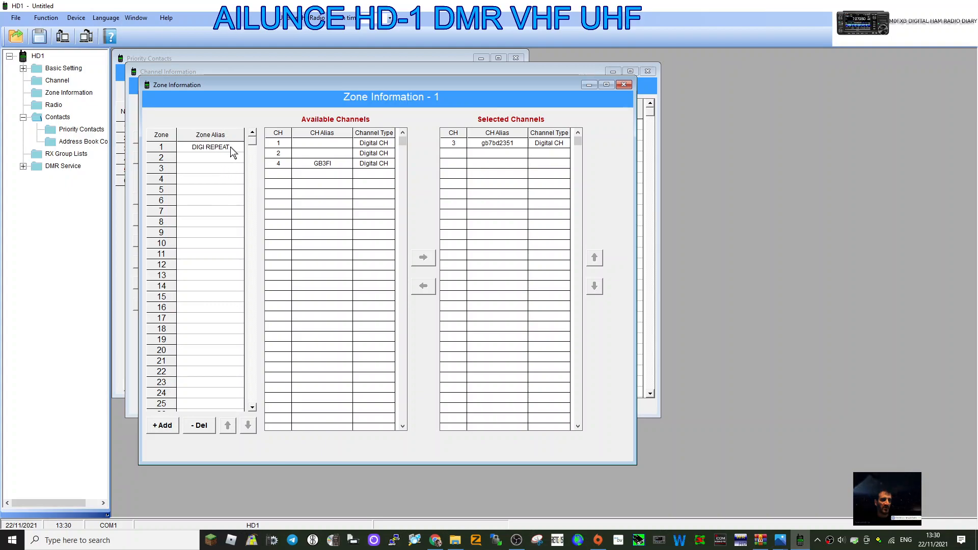
{"action": "left_click", "coordinate": [195, 158]}
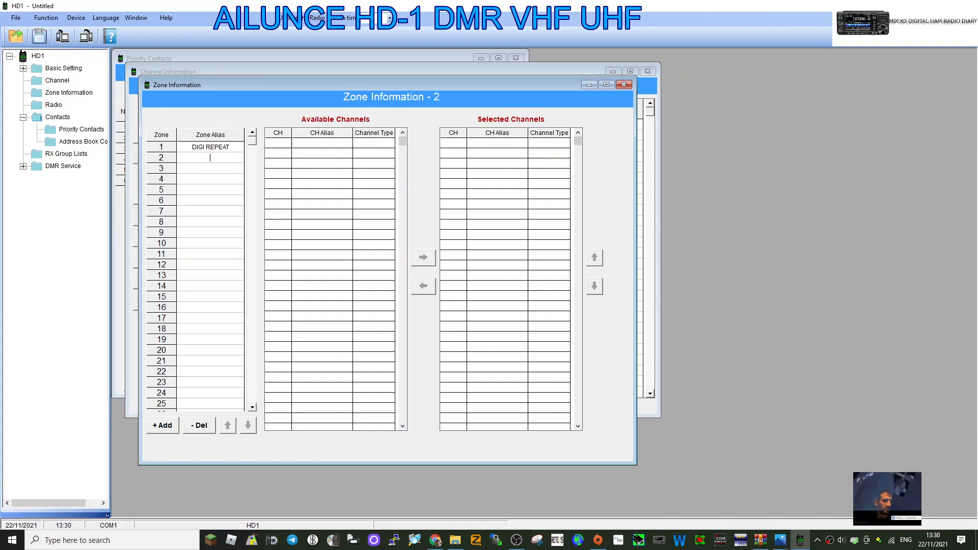
{"action": "type", "text": "A"}
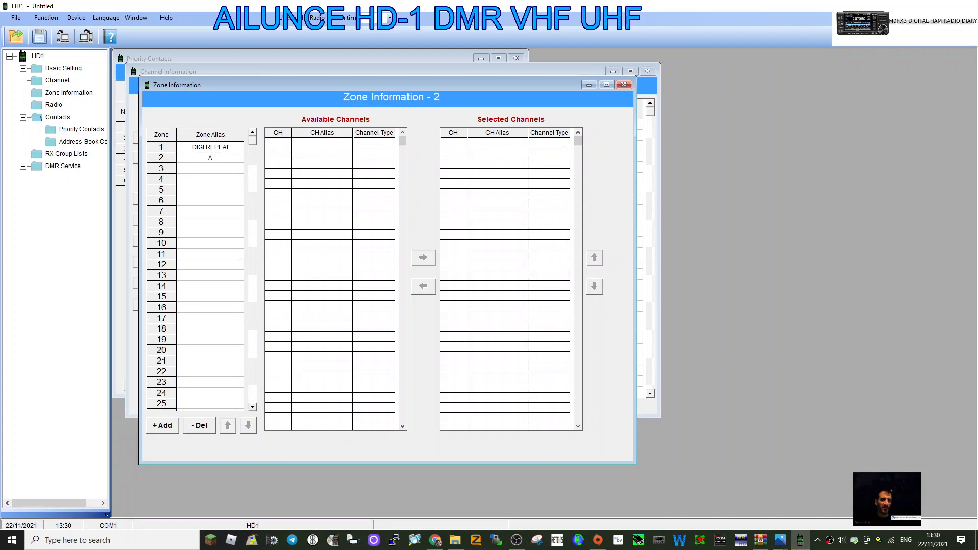
{"action": "type", "text": "NALOGUE"}
{"action": "left_click", "coordinate": [208, 181]}
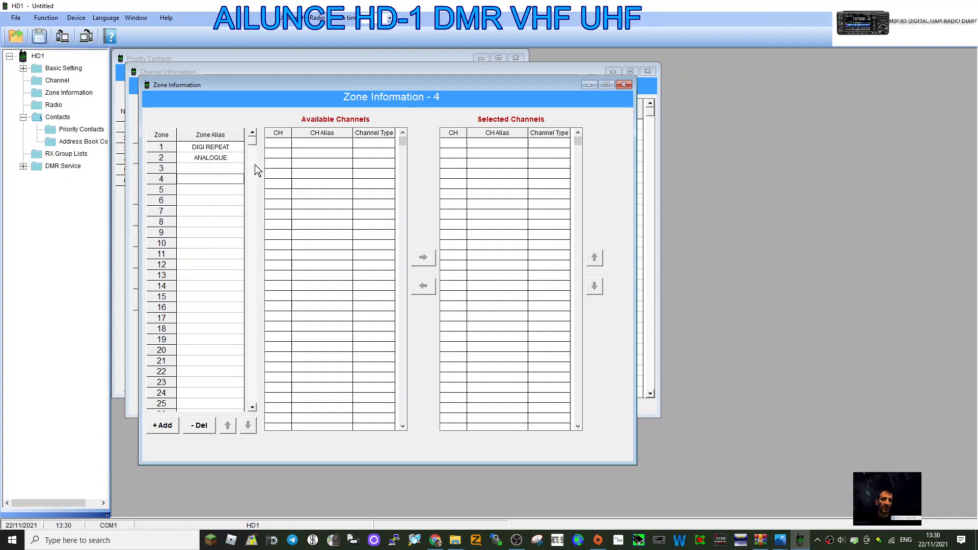
Add channel 4, GB3FI, to the selected channels of zone 1, DIGI REPEAT
{"action": "left_click", "coordinate": [214, 147]}
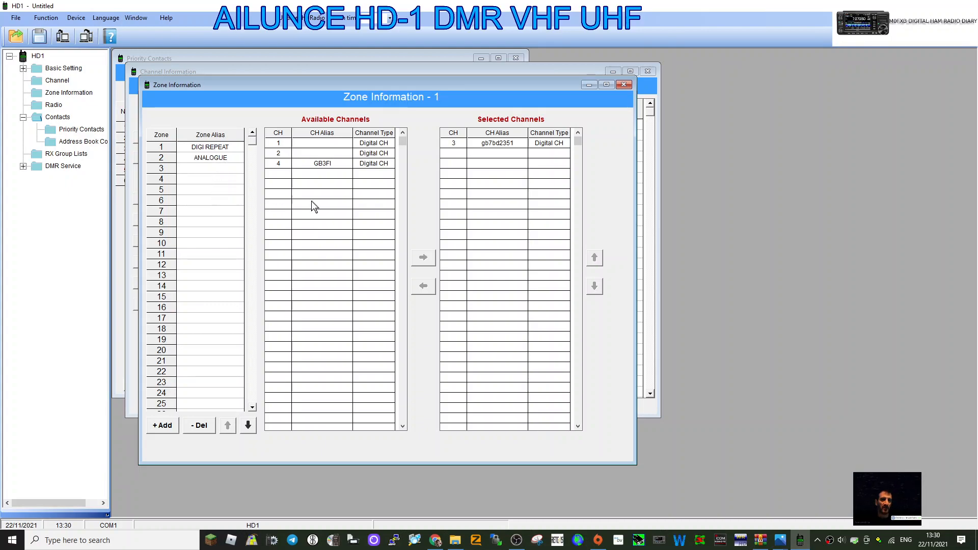
{"action": "left_click", "coordinate": [323, 164]}
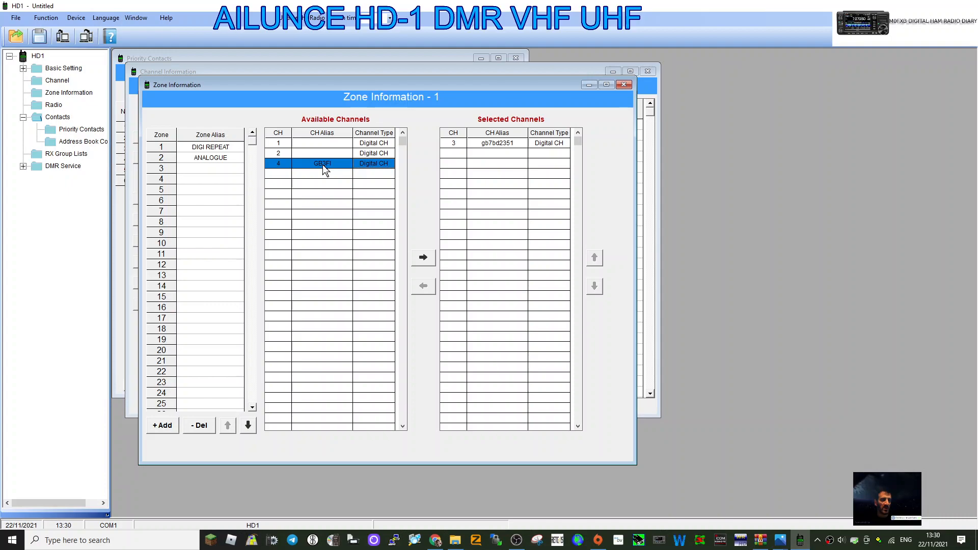
{"action": "left_click", "coordinate": [423, 258]}
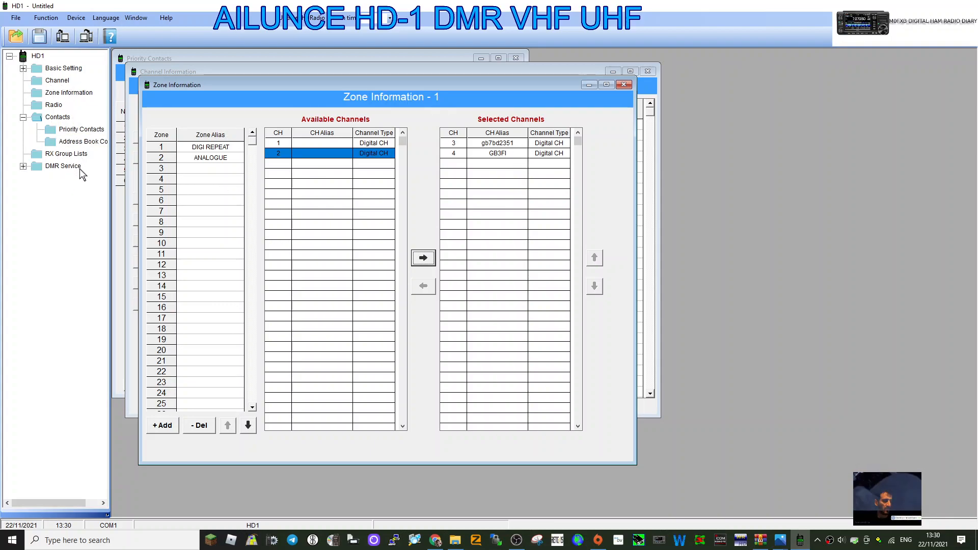
Review the priority contacts list, return to the zone information and write the programmed data to the radio
{"action": "double_click", "coordinate": [91, 129]}
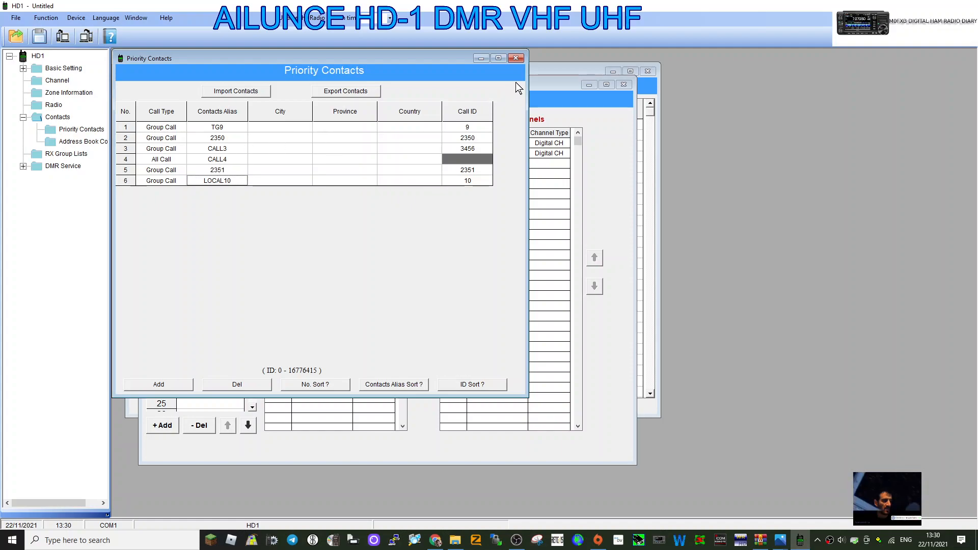
{"action": "left_click", "coordinate": [597, 127]}
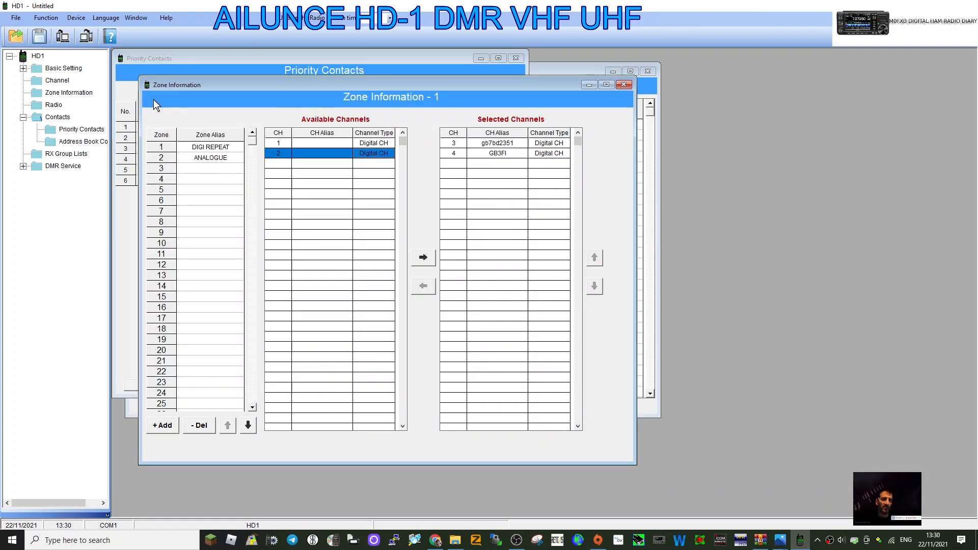
{"action": "left_click", "coordinate": [87, 37]}
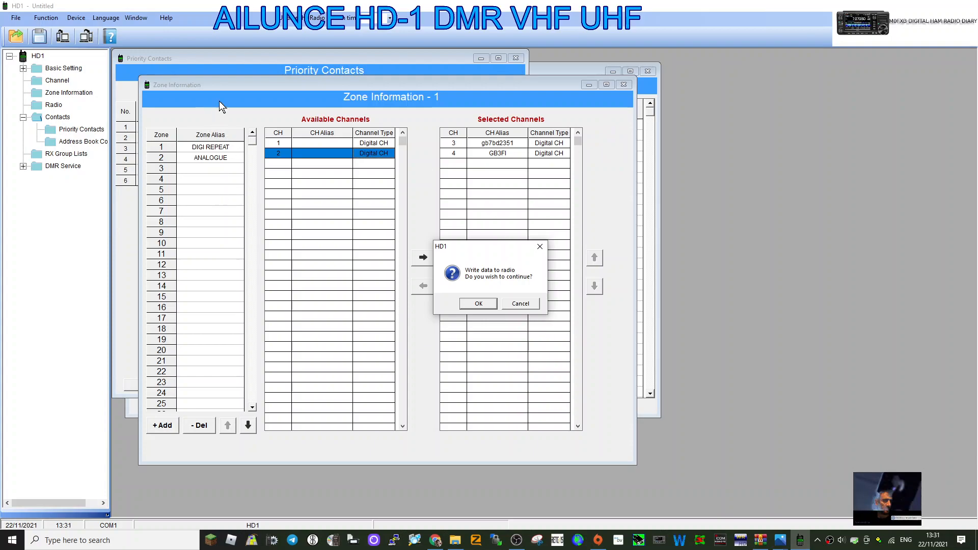
{"action": "left_click", "coordinate": [478, 304]}
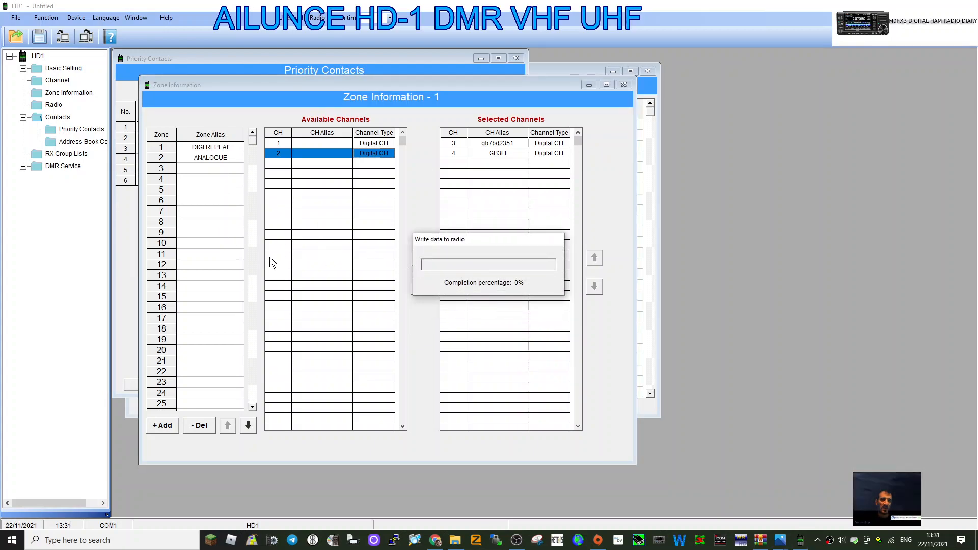